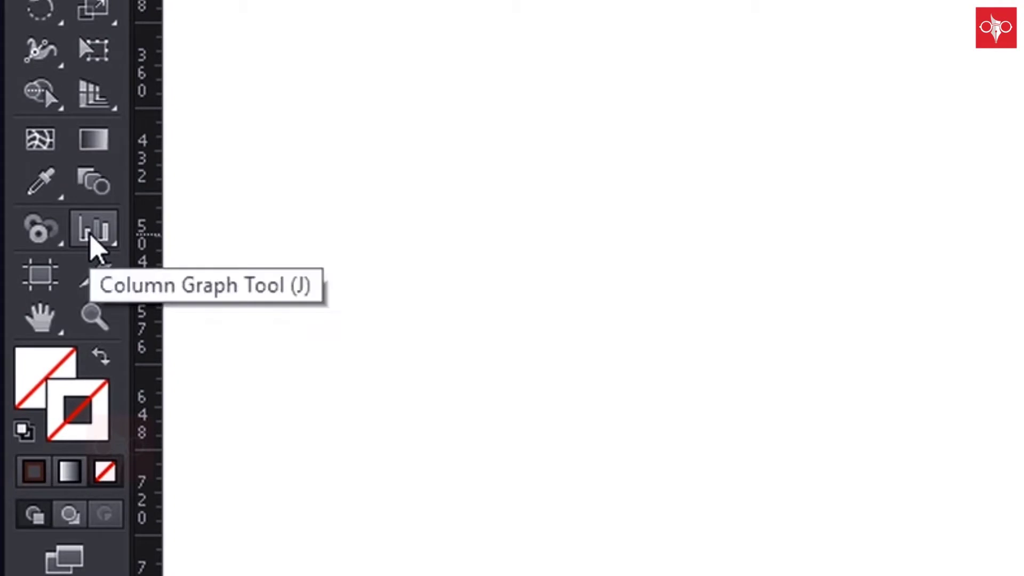
Step: Tear off the graph tools flyout into a floating panel near the top of the canvas
left_click(89, 236)
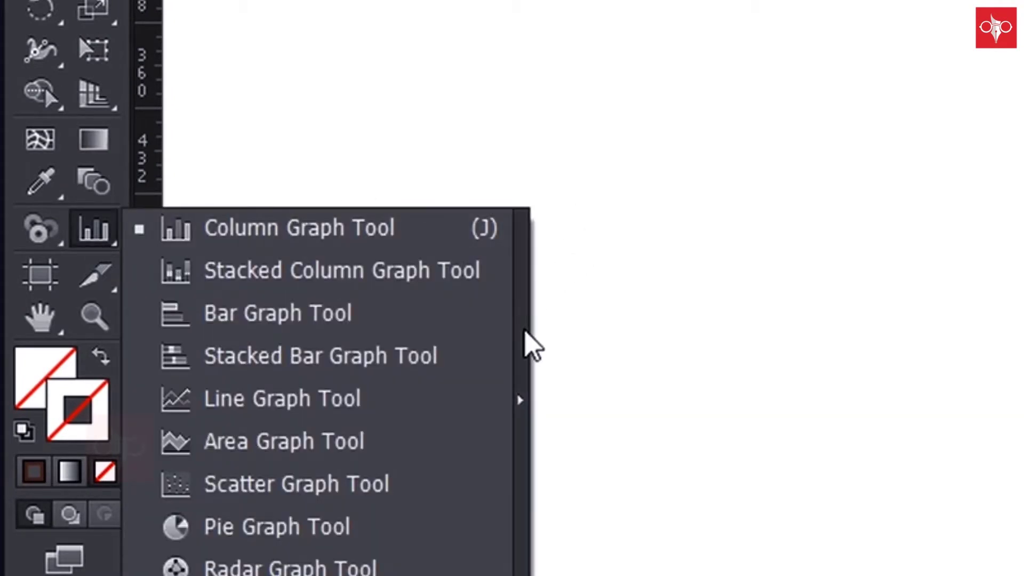
left_click(528, 347)
left_click_drag(313, 274, 381, 49)
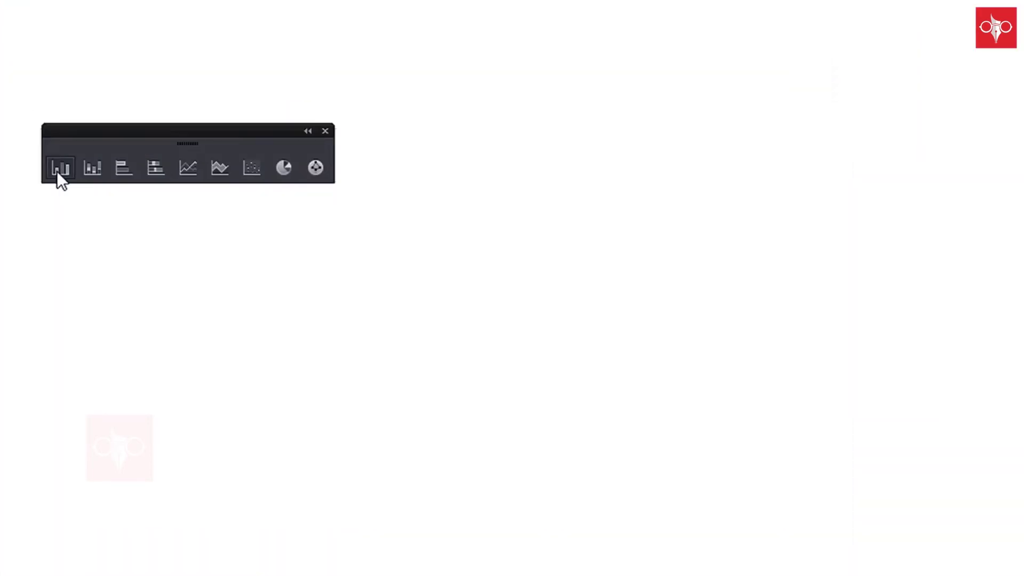
left_click(58, 171)
Step: Drag out a column graph area and enter the values 24, 45, 56 and 70
left_click_drag(364, 263, 794, 489)
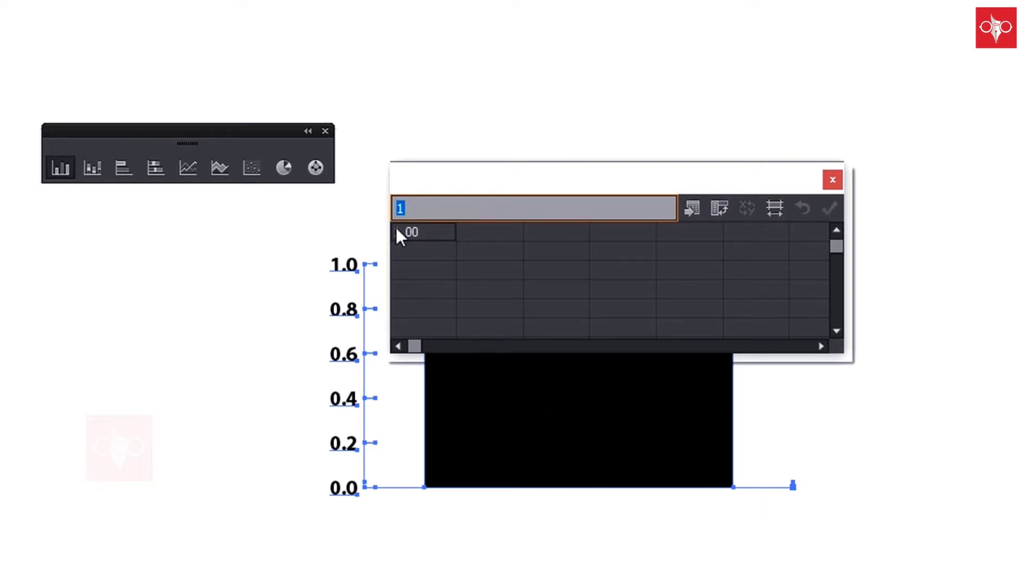
type("24")
key("Return")
type("45")
key("Return")
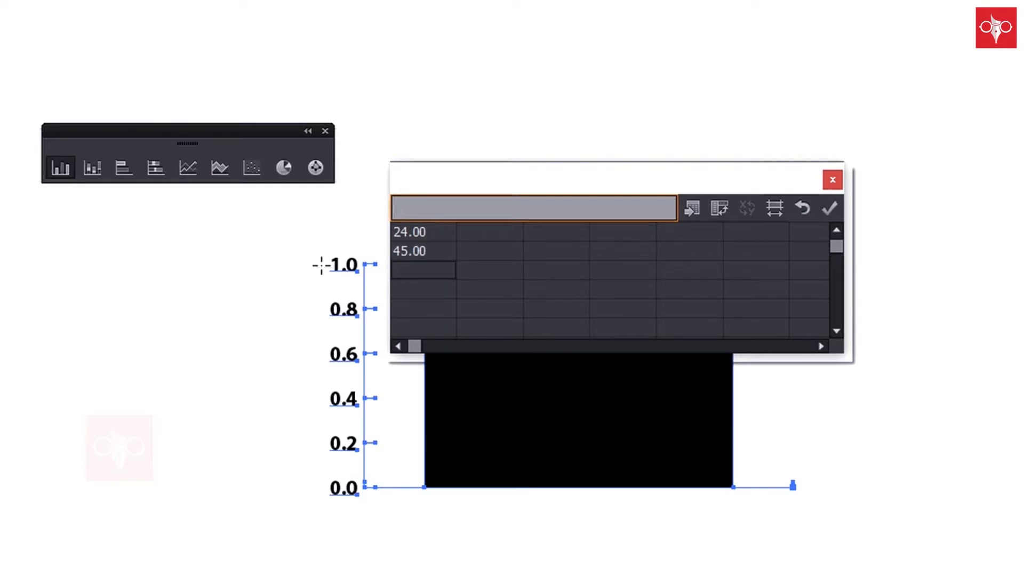
type("56")
key("Return")
type("70")
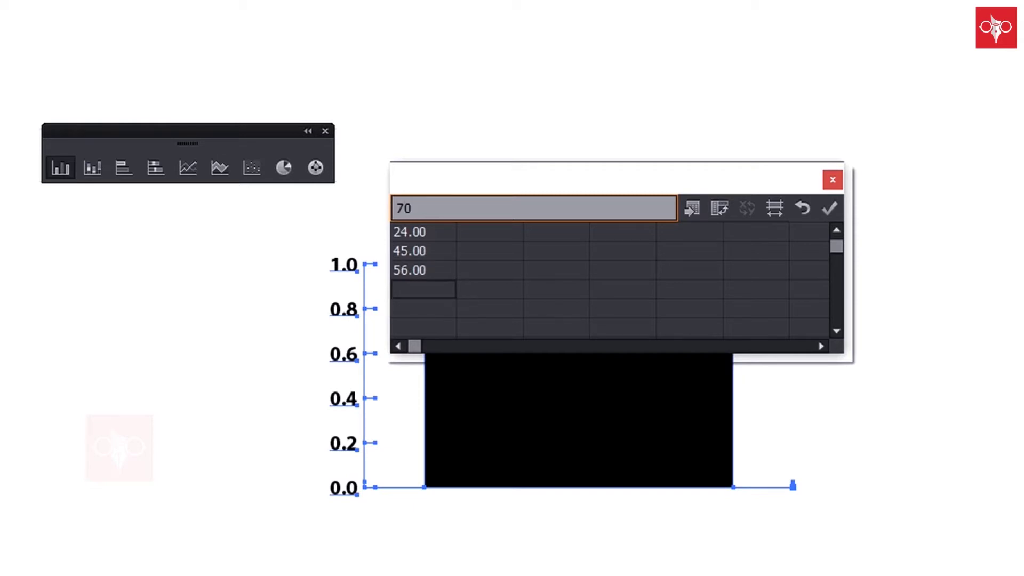
Step: Apply the data to draw four columns on a 0–80 axis, then deselect the graph
left_click(832, 209)
left_click(832, 180)
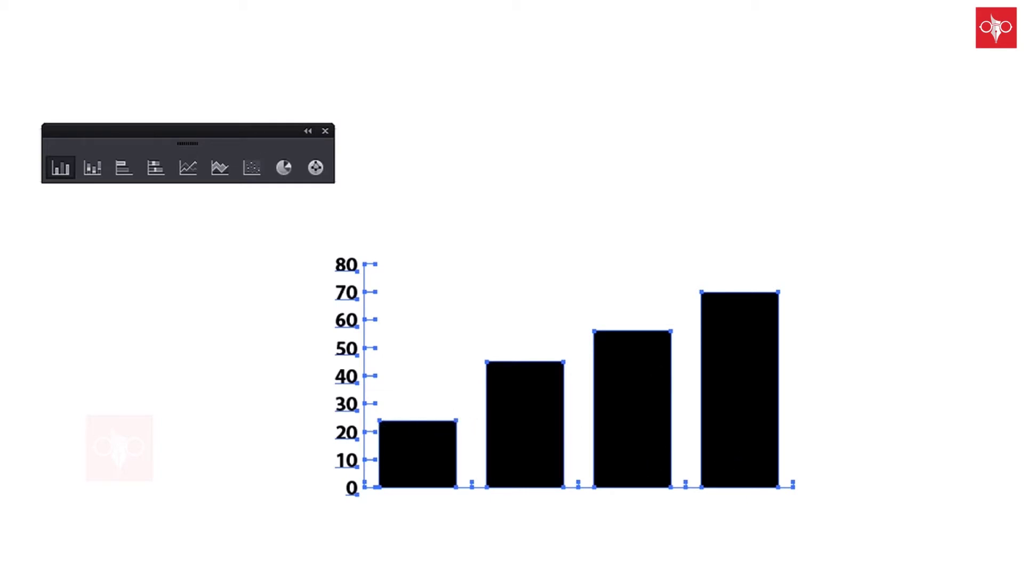
key("v")
left_click(509, 166)
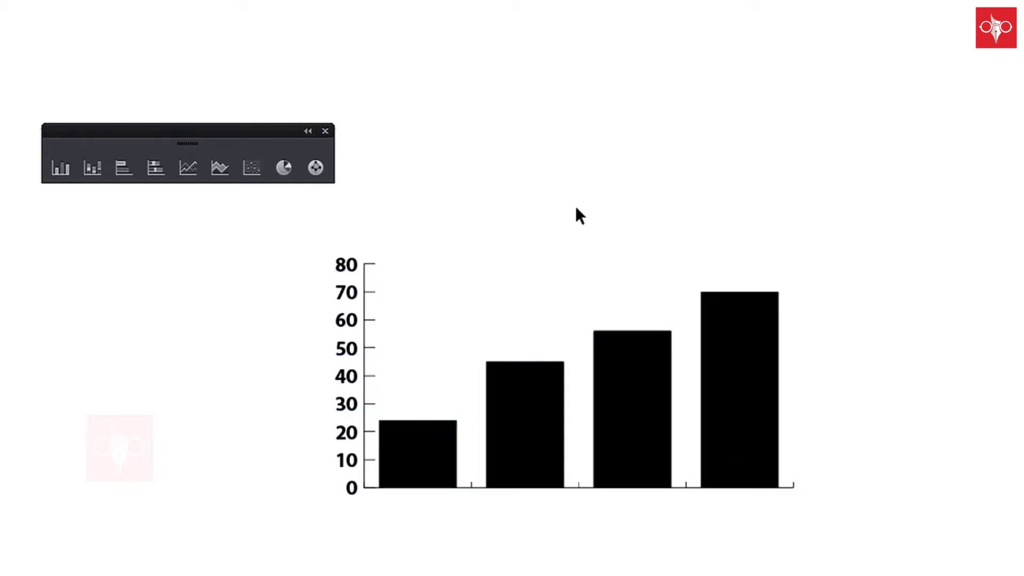
Step: Choose the Stacked Column Graph tool and accept its graph type options
left_click(86, 177)
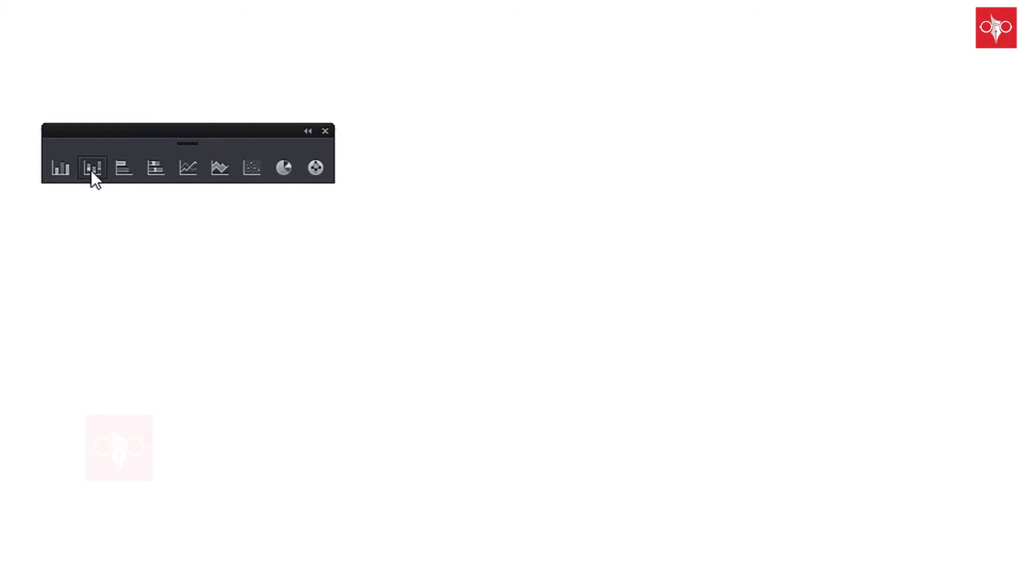
double_click(86, 174)
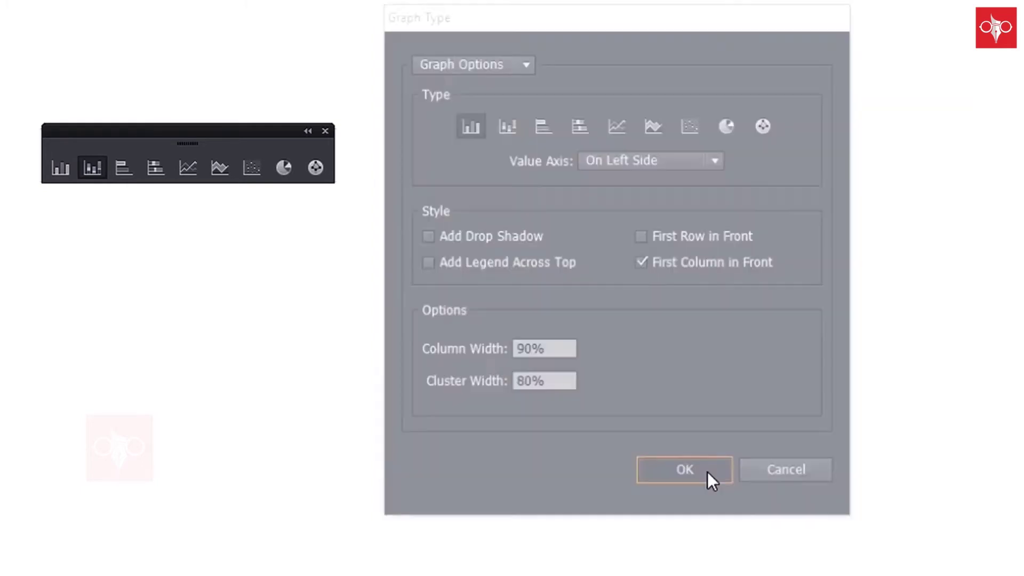
left_click(708, 472)
Step: Drag out a stacked column graph and enter the values 34, 35, 56 and 76
mouse_move(395, 235)
left_mouse_down()
mouse_move(817, 527)
mouse_move(770, 495)
left_mouse_up()
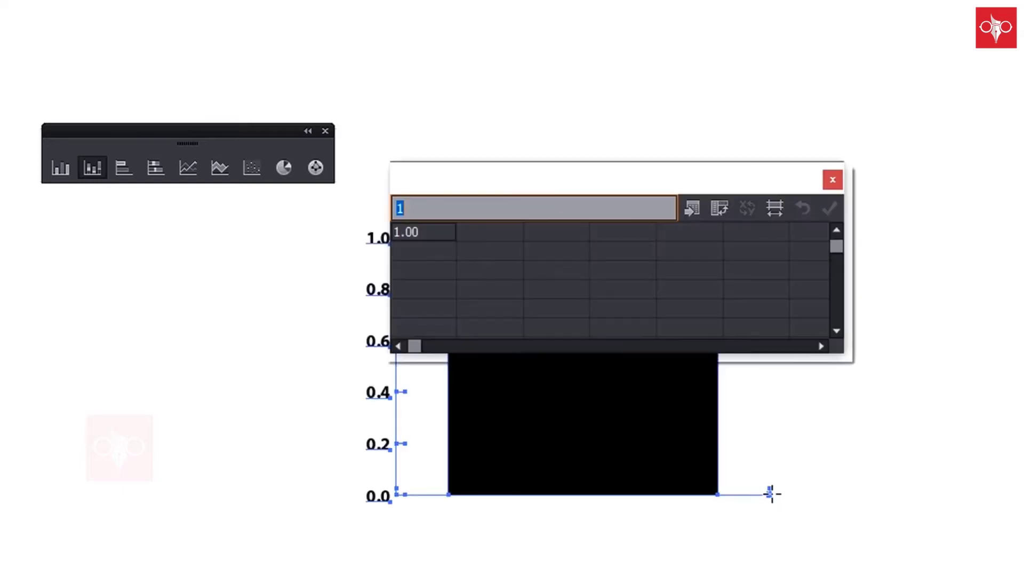
type("34")
key("Return")
type("35")
key("Return")
type("56")
key("Return")
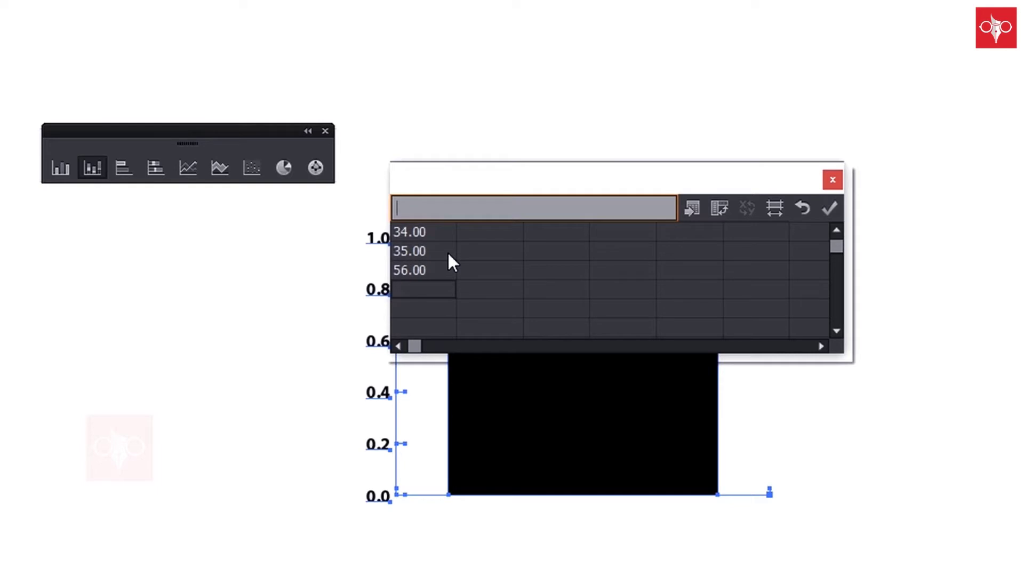
type("76")
key("Return")
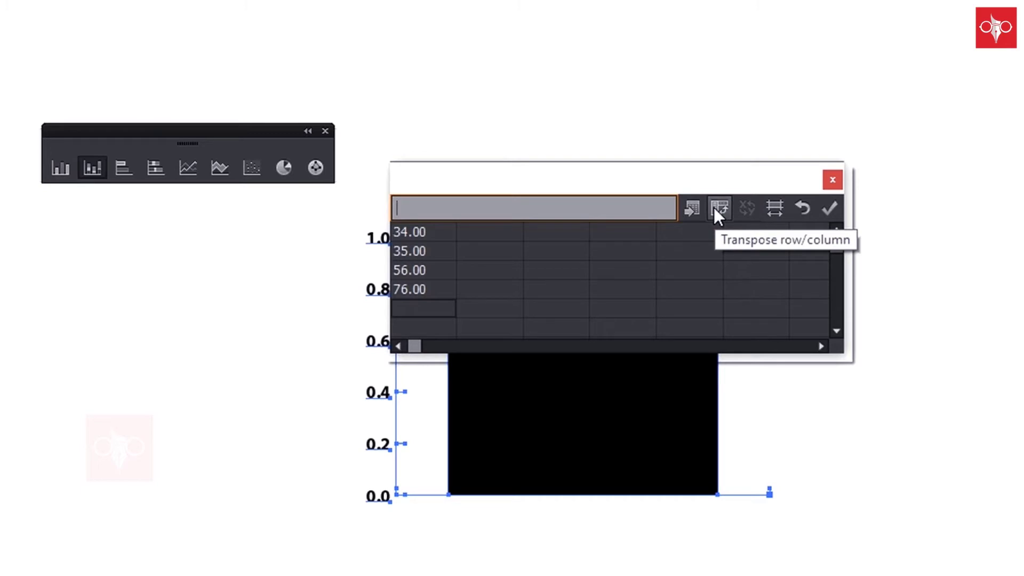
Step: Transpose and apply the data, giving one stacked column on a 0–250 axis
left_click(718, 209)
left_click(829, 209)
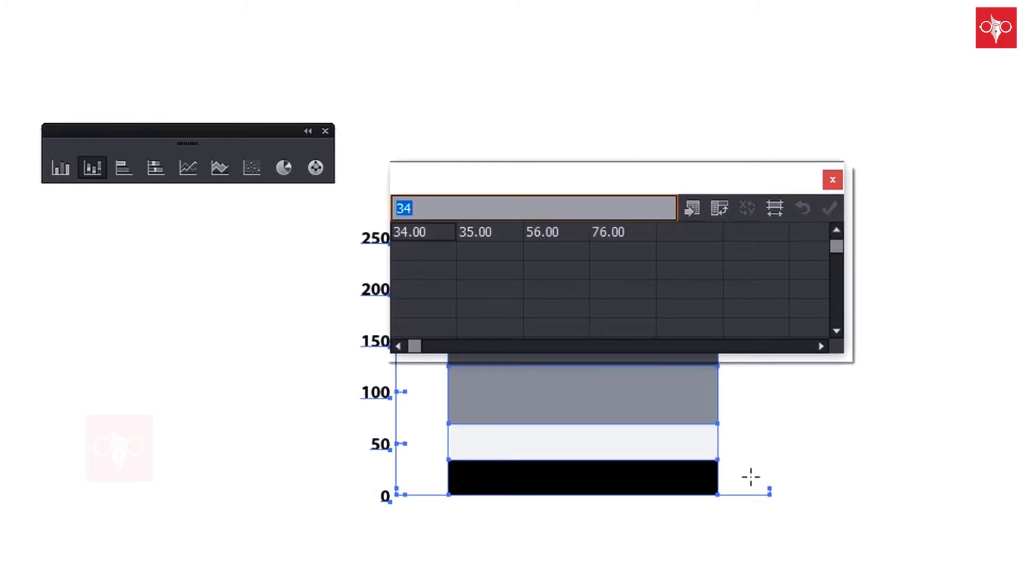
left_click(832, 180)
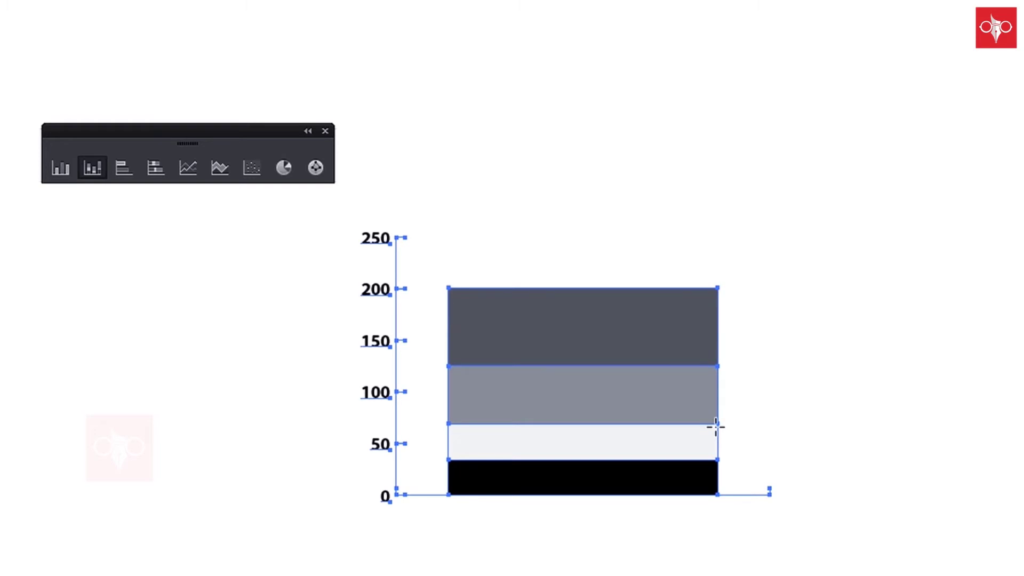
left_click(122, 167)
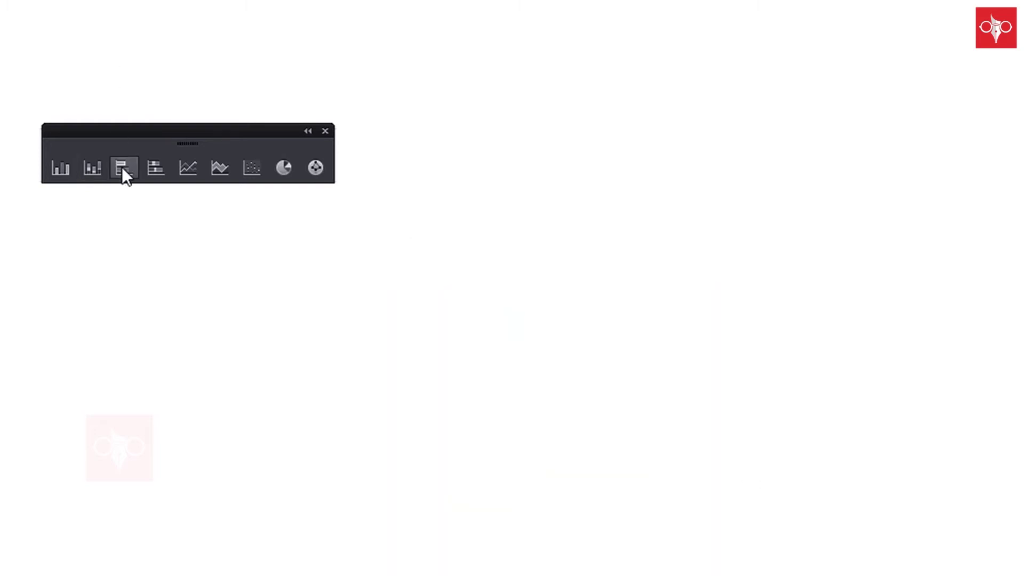
Step: Drag out a bar graph area and enter the values 26, 45, 63 and 78
mouse_move(365, 247)
left_mouse_down()
mouse_move(736, 418)
mouse_move(798, 489)
left_mouse_up()
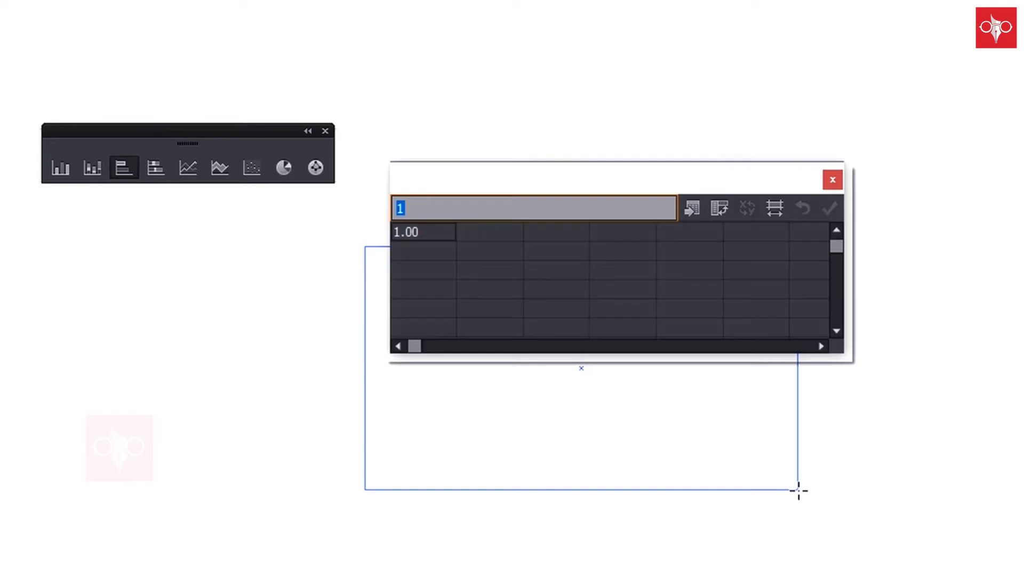
type("26")
key("Return")
type("45")
key("Return")
type("63")
key("Return")
type("78")
Step: Transpose and apply the data to draw four horizontal bars on a 0–80 scale, then deselect
left_click(720, 208)
left_click(831, 214)
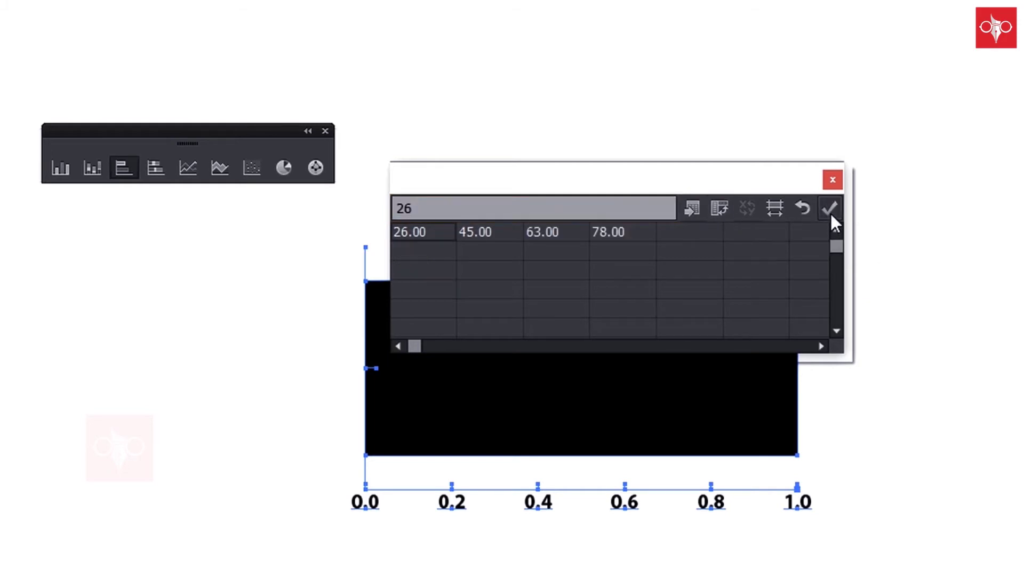
left_click(833, 180)
key("v")
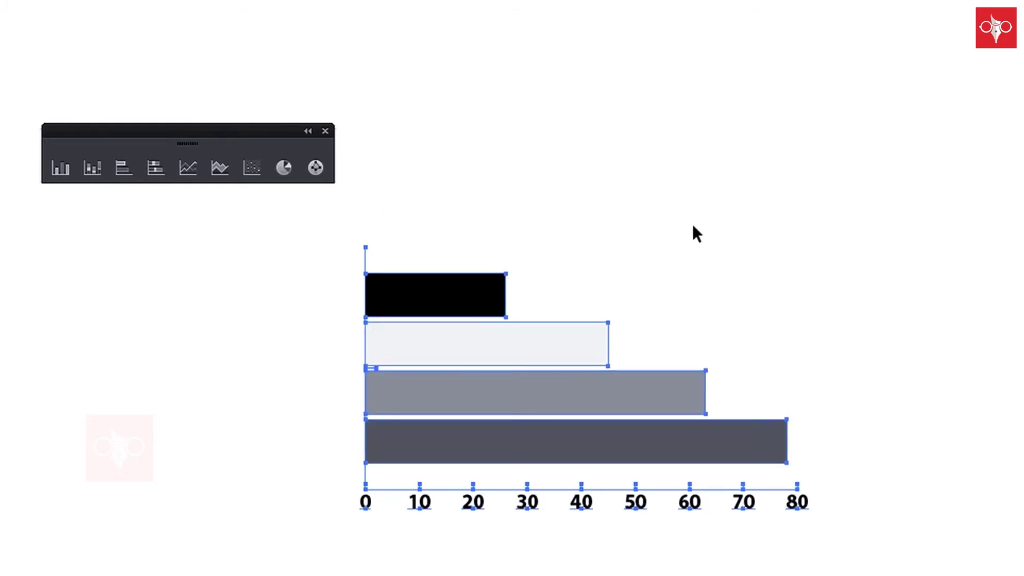
left_click(683, 226)
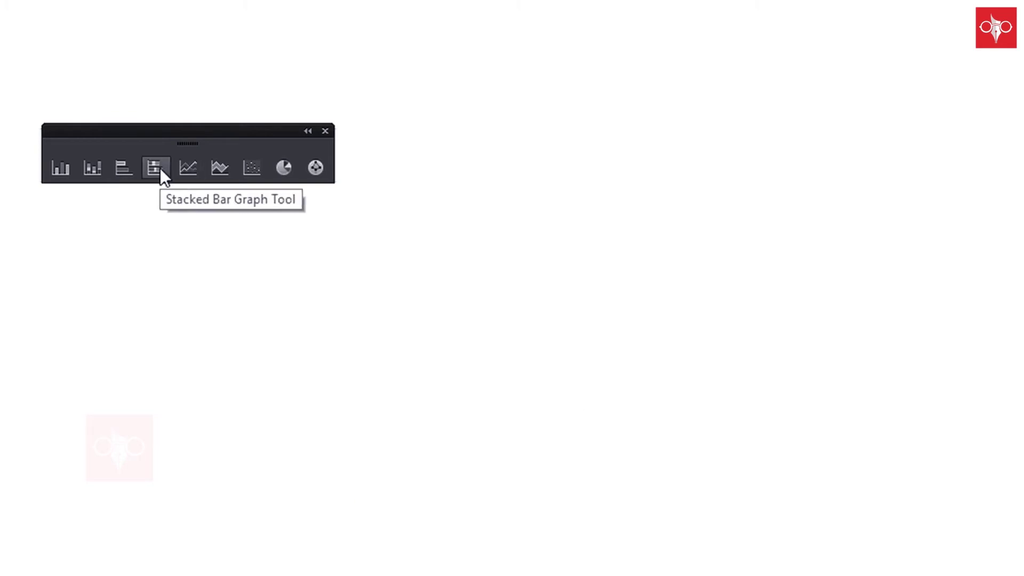
Step: Drag out a line graph and enter the values 5, 45, 67 and 99
left_click(197, 165)
left_click_drag(369, 228, 757, 466)
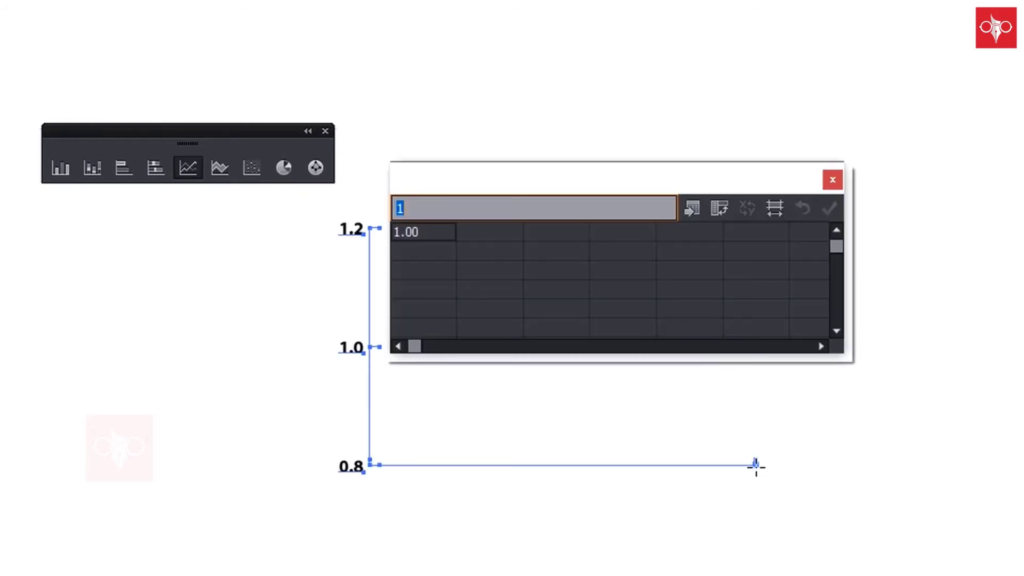
type("5")
key("Return")
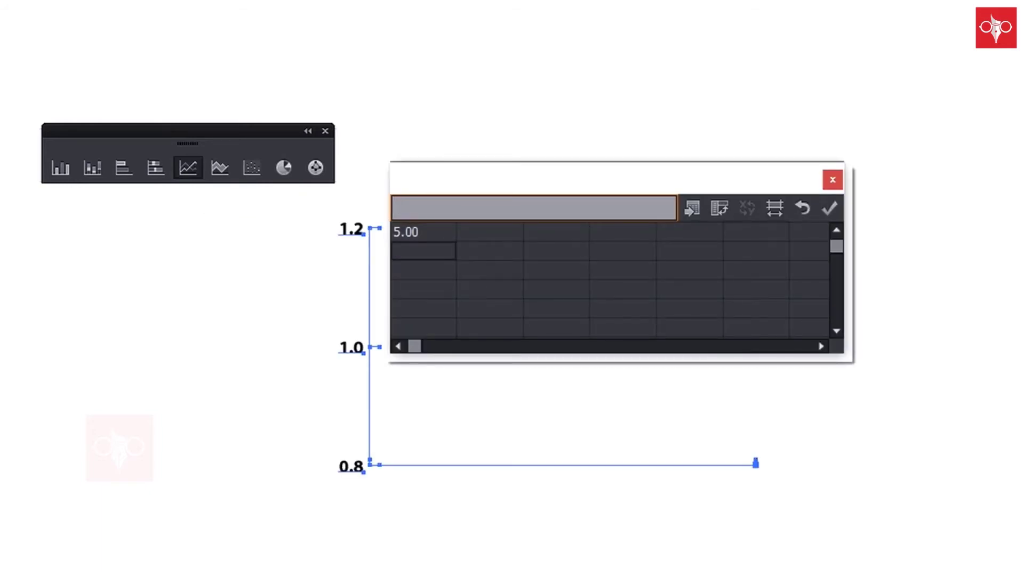
type("45")
key("Return")
type("67")
key("Return")
type("99")
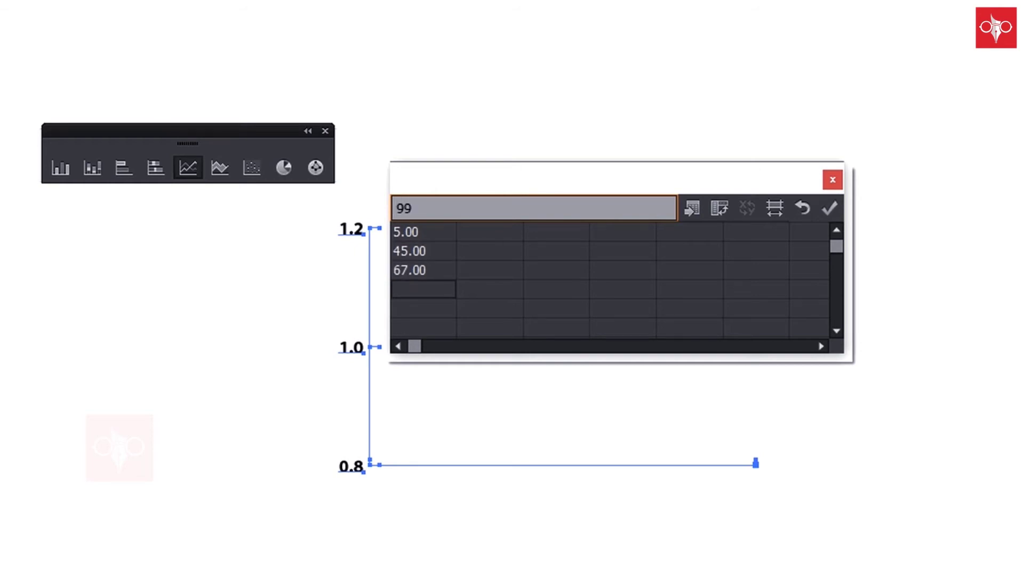
Step: Try transposing the line graph data, then apply it back as a four-point column
left_click(768, 209)
left_click(830, 210)
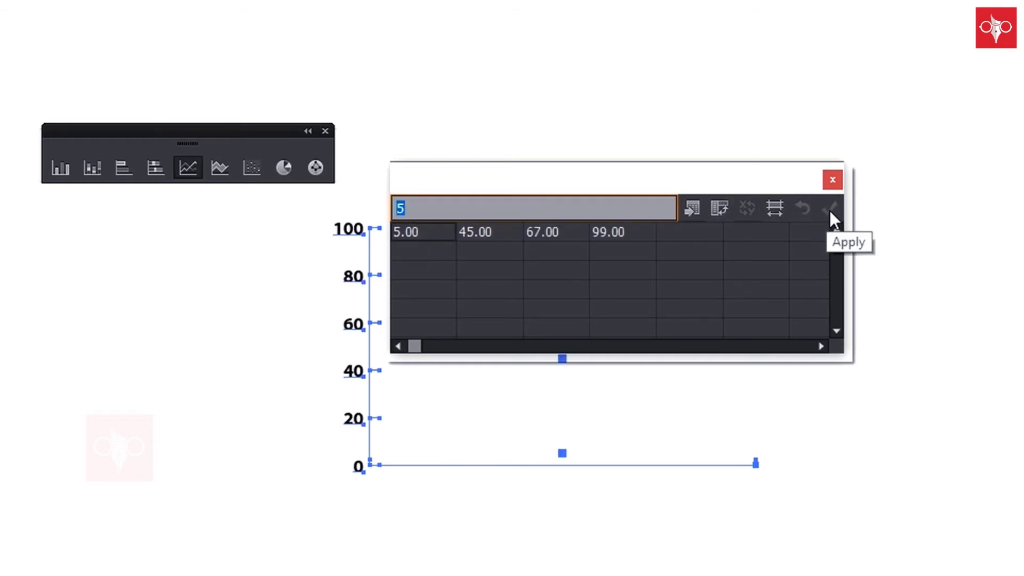
mouse_move(797, 175)
left_mouse_down()
mouse_move(862, 203)
mouse_move(830, 273)
mouse_move(880, 80)
left_mouse_up()
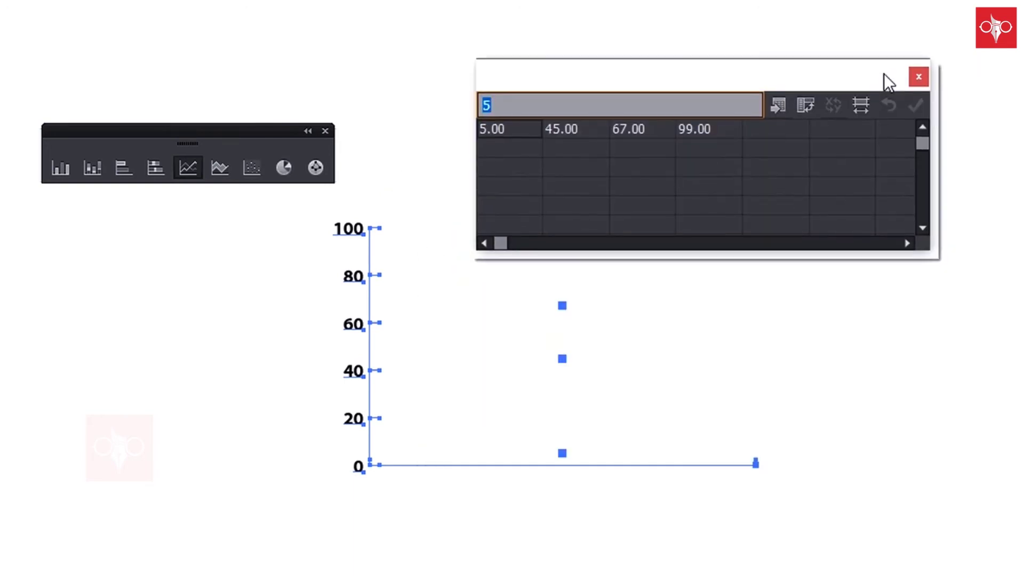
left_click(860, 107)
left_click(601, 307)
left_click(911, 106)
left_click(806, 106)
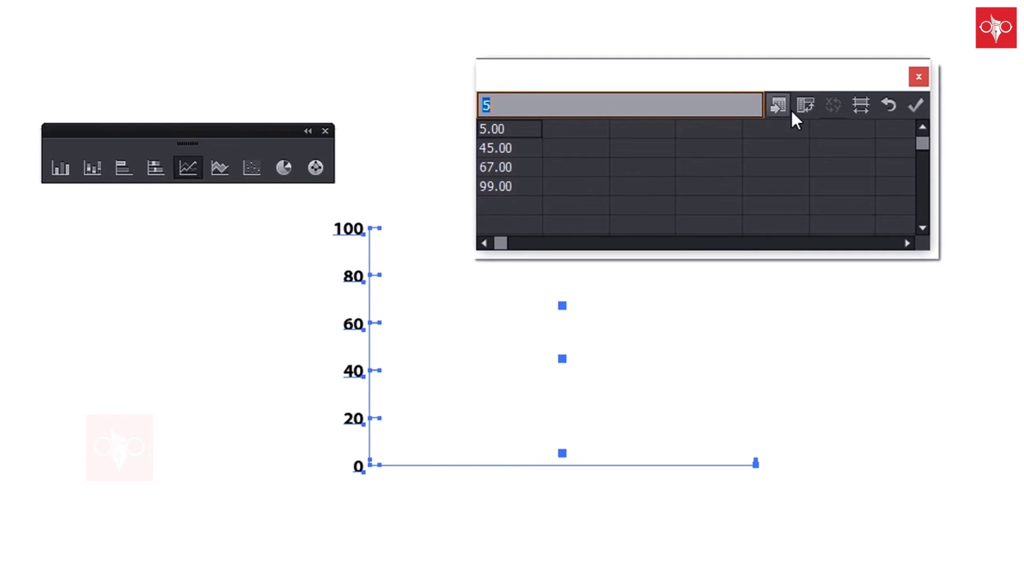
left_click(917, 106)
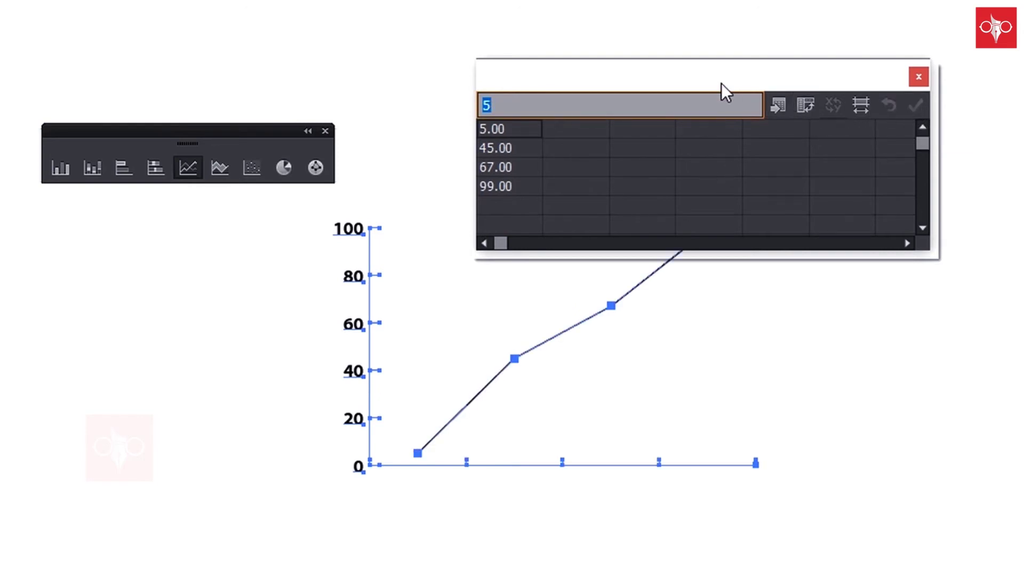
left_click_drag(734, 91, 705, 475)
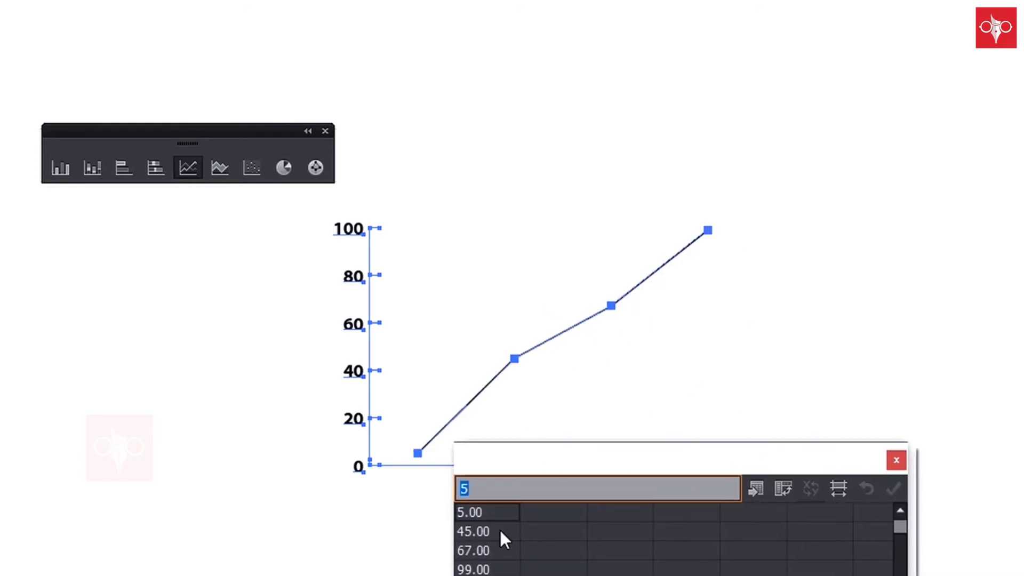
left_click_drag(592, 463, 807, 87)
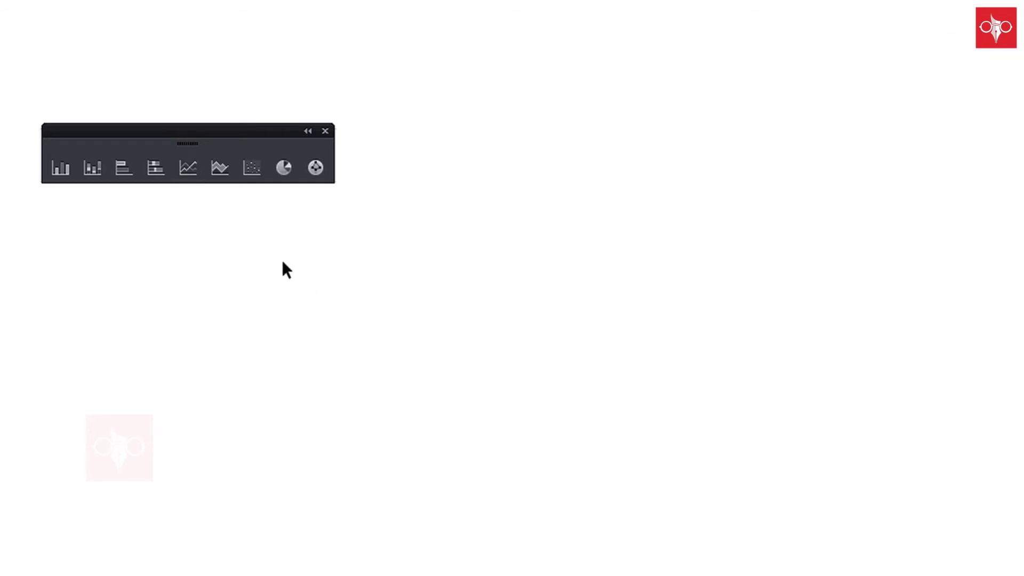
left_click(228, 172)
Step: Drag out an area graph and enter the values 45, 67 and 53
left_click_drag(370, 215, 807, 497)
type("45")
key("Return")
type("67")
key("Return")
type("53")
key("Return")
Step: Transpose and reapply the area graph data to redraw it as a filled area
left_click(939, 51)
key("KP_Enter")
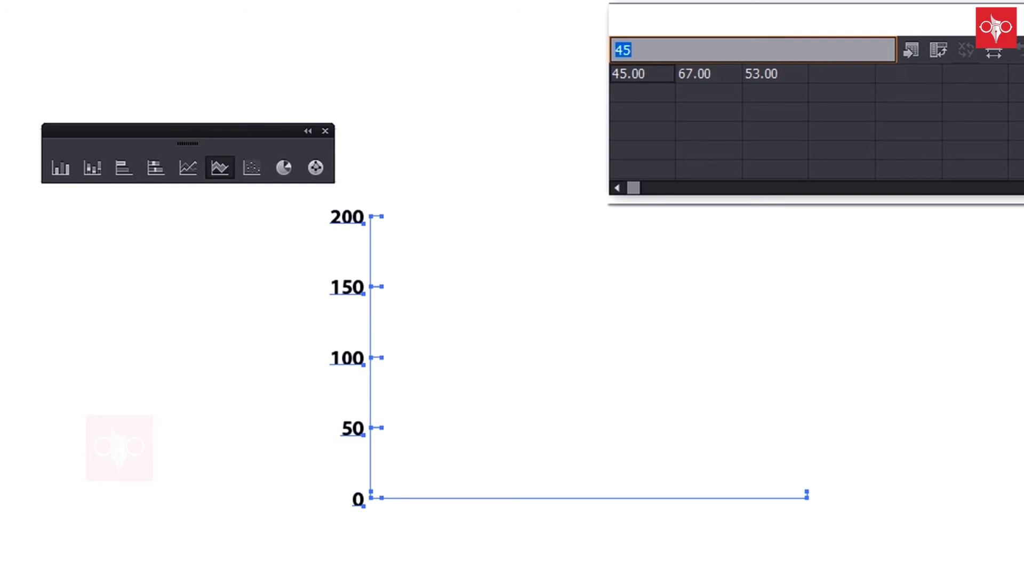
left_click(939, 51)
left_click(994, 51)
key("Return")
key("KP_Enter")
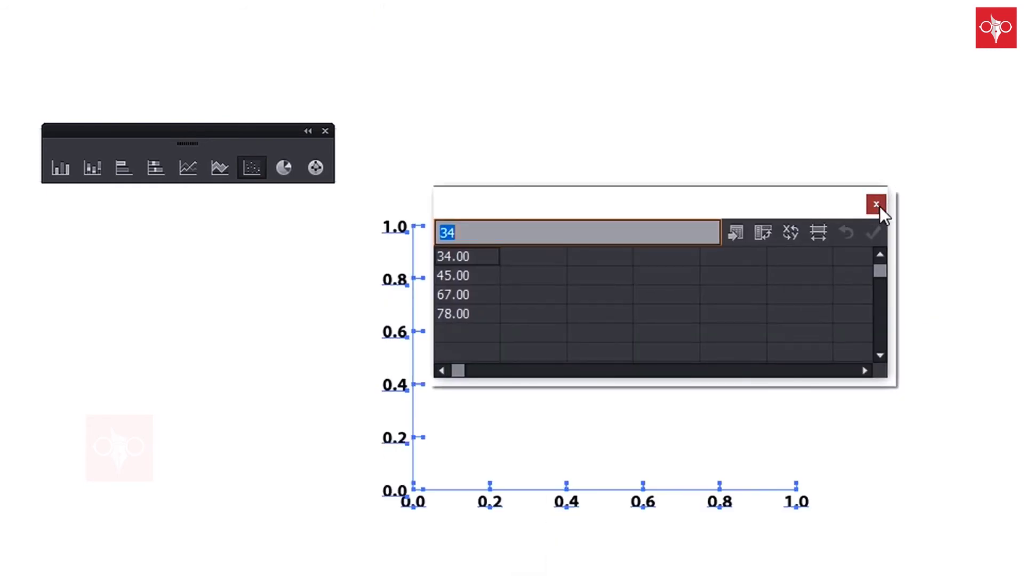
Step: Close the data sheet and delete the empty area graph
left_click(879, 205)
left_click(657, 330)
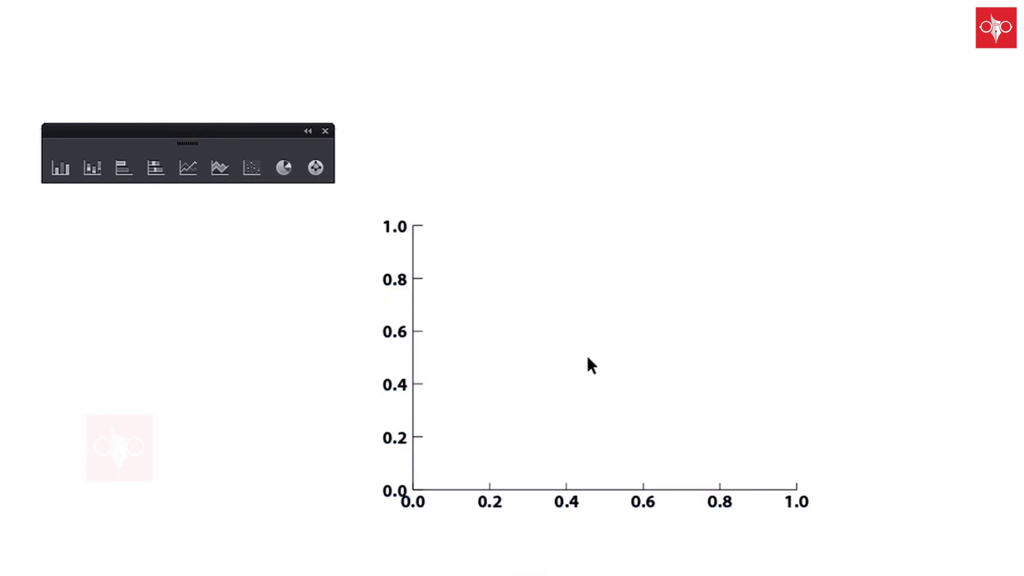
left_click(645, 492)
key("Delete")
Step: Drag out a scatter graph and enter the values 56, 67 and 8
left_click(251, 167)
mouse_move(472, 197)
left_mouse_down()
mouse_move(699, 408)
mouse_move(825, 472)
left_mouse_up()
type("56")
key("Return")
type("67")
key("Return")
type("8")
key("Return")
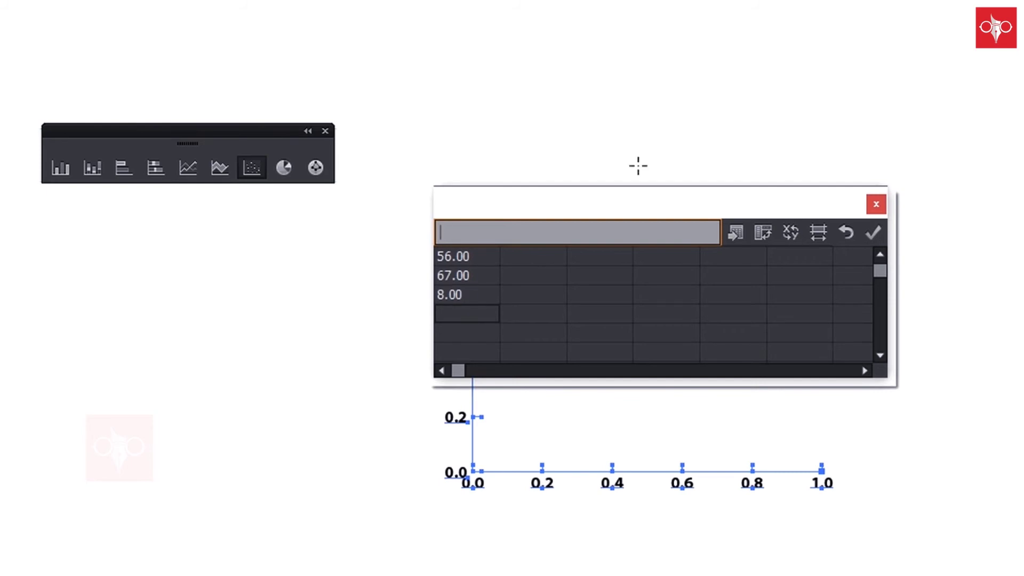
Step: Try transposing and shifting the scatter data between columns, applying each change
left_click_drag(657, 209, 760, 52)
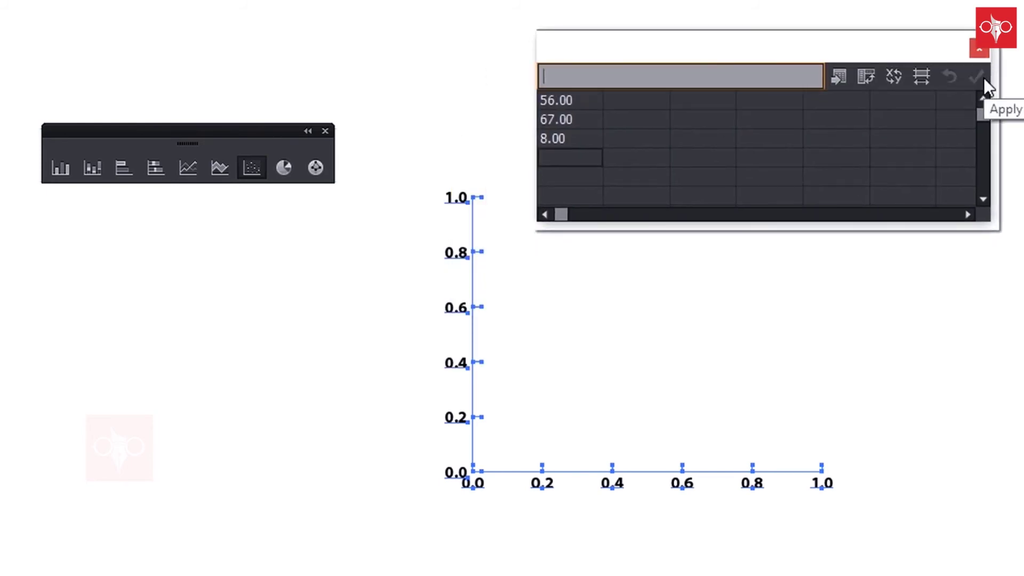
left_click(923, 76)
left_click(584, 308)
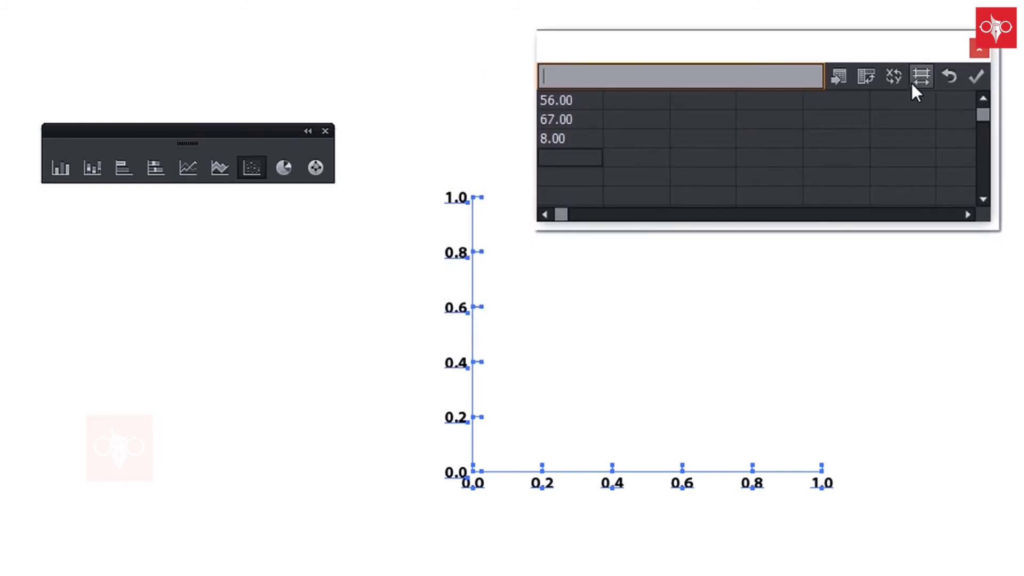
left_click(891, 78)
left_click(869, 78)
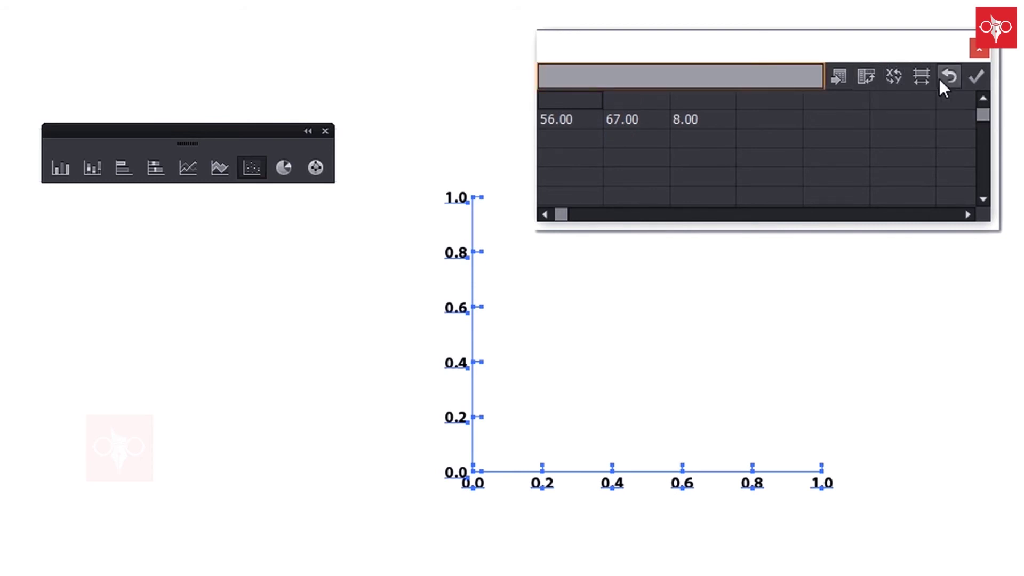
left_click(974, 78)
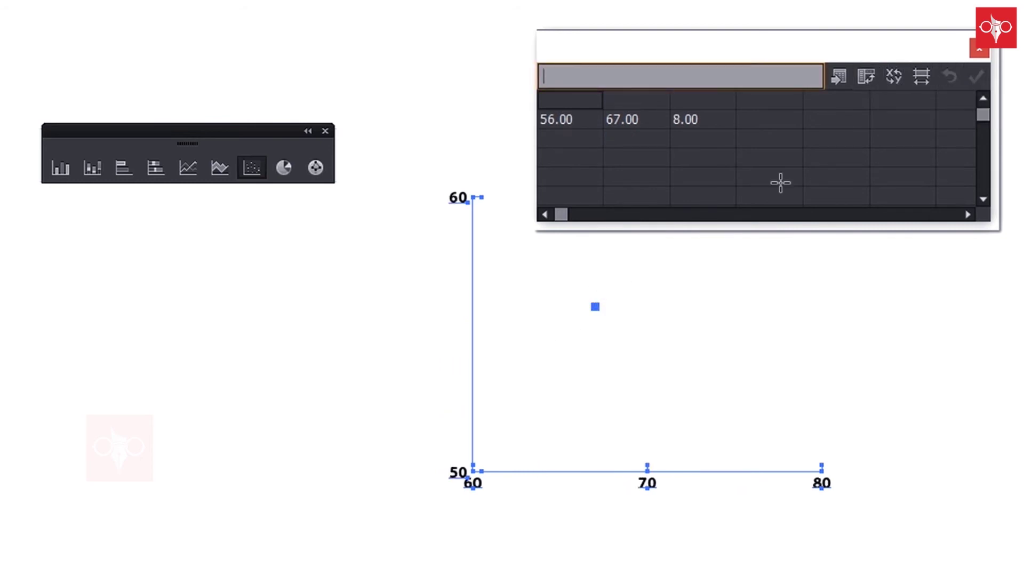
left_click(866, 76)
left_click(916, 78)
key("Return")
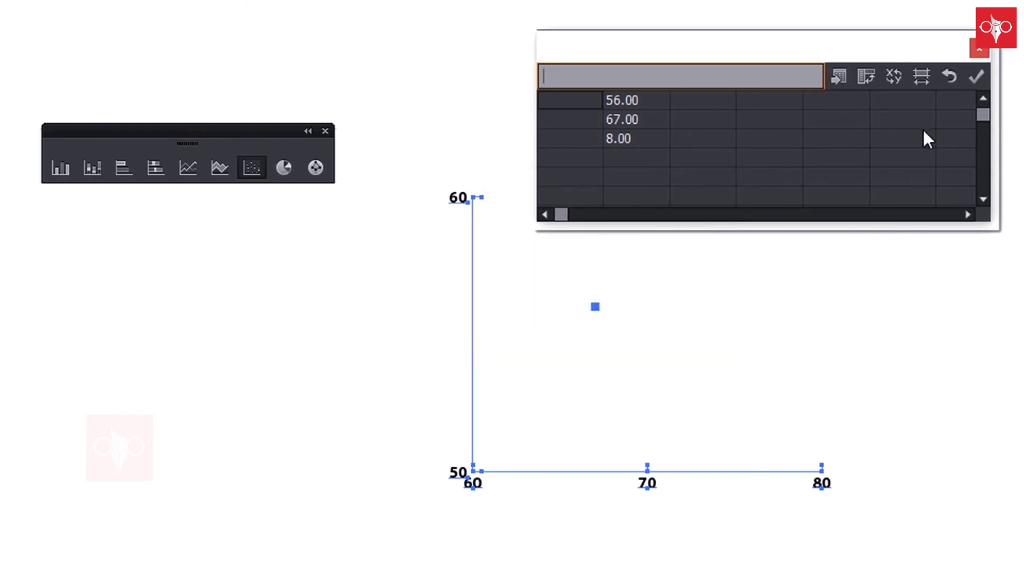
left_click(978, 79)
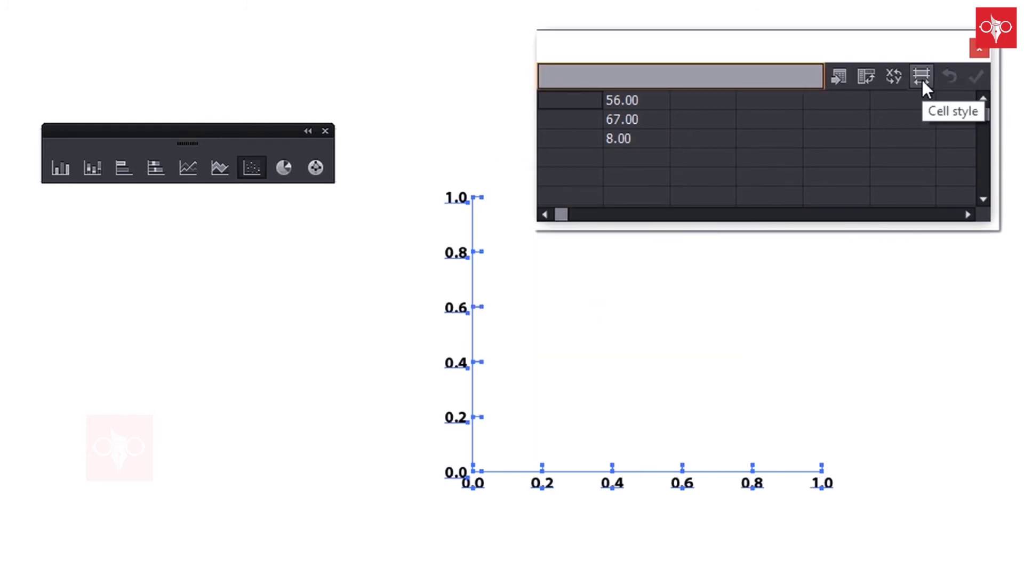
Step: Close the scatter graph data sheet, keeping the data changes
left_click(923, 78)
key("Return")
left_click(980, 53)
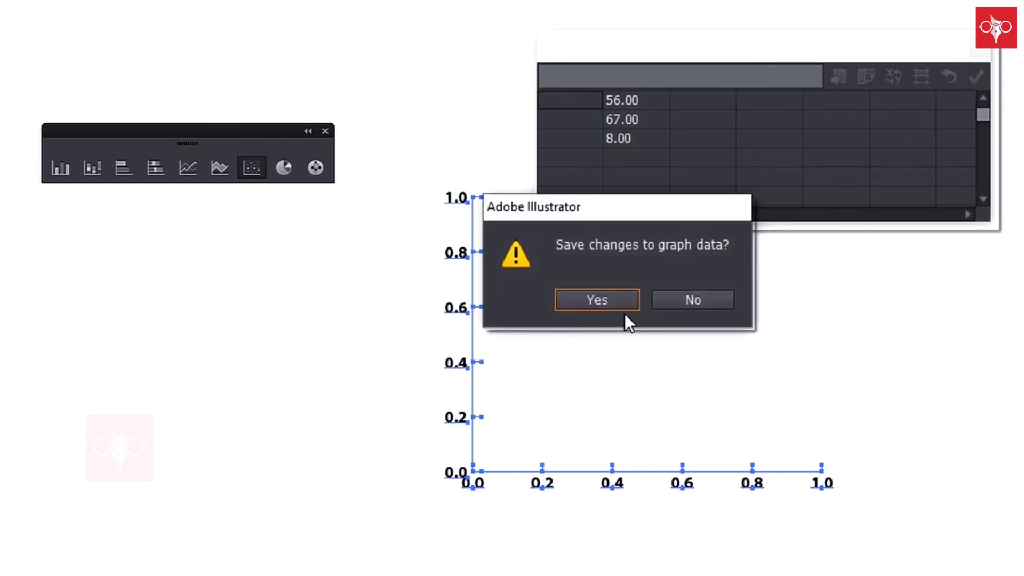
left_click(610, 301)
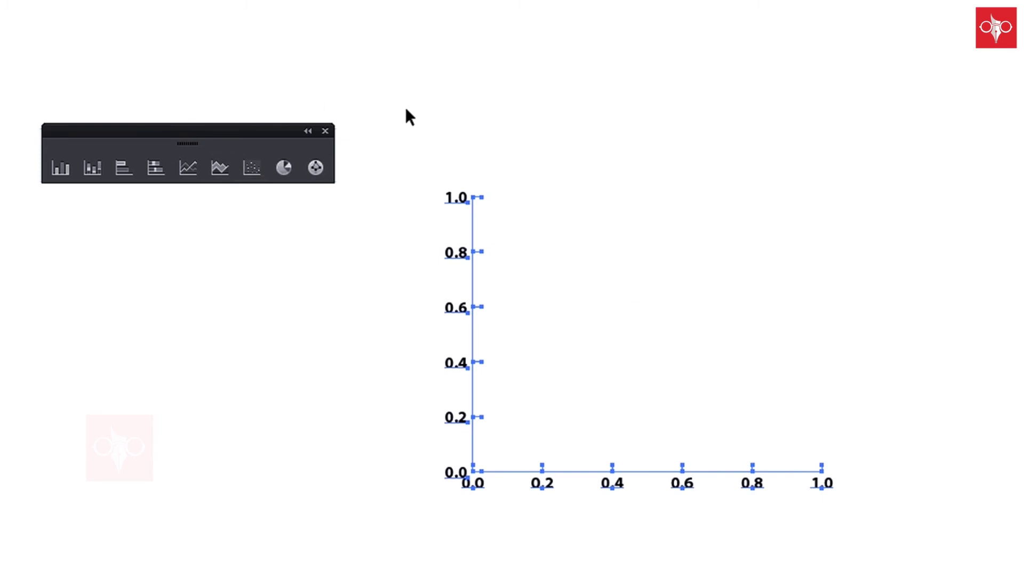
left_click(285, 168)
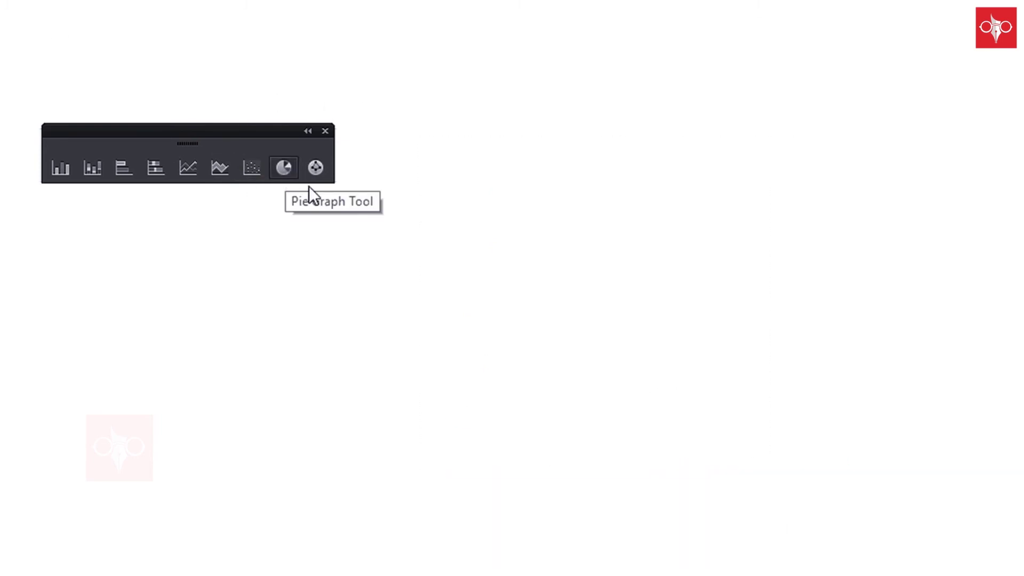
Step: Drag out a small pie graph and enter the values 34, 45 and 67
left_click_drag(571, 292, 674, 382)
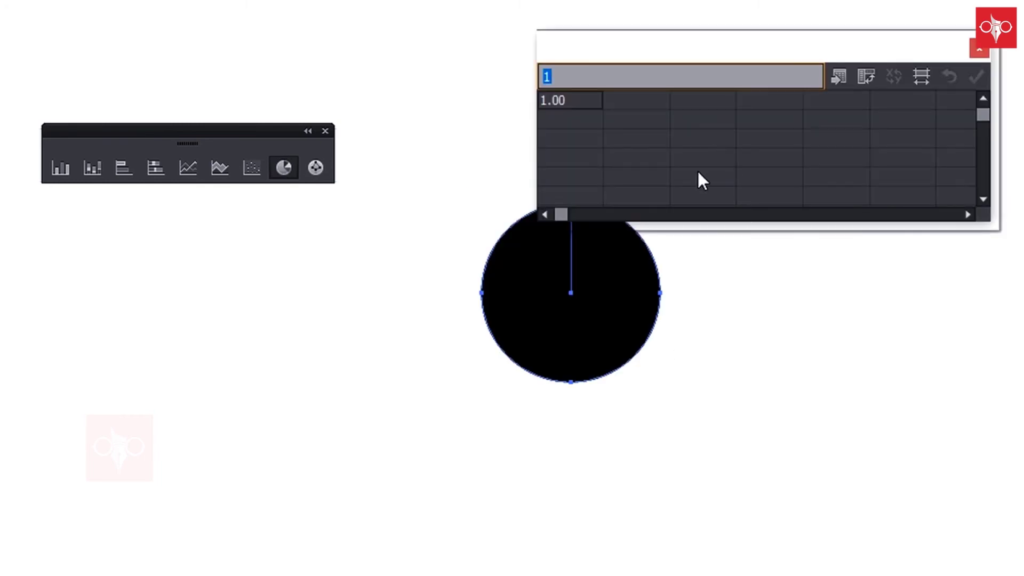
type("34")
key("Return")
type("45")
key("Return")
type("67")
key("Return")
Step: Transpose and apply the data to split the pie into three wedges
left_click(873, 81)
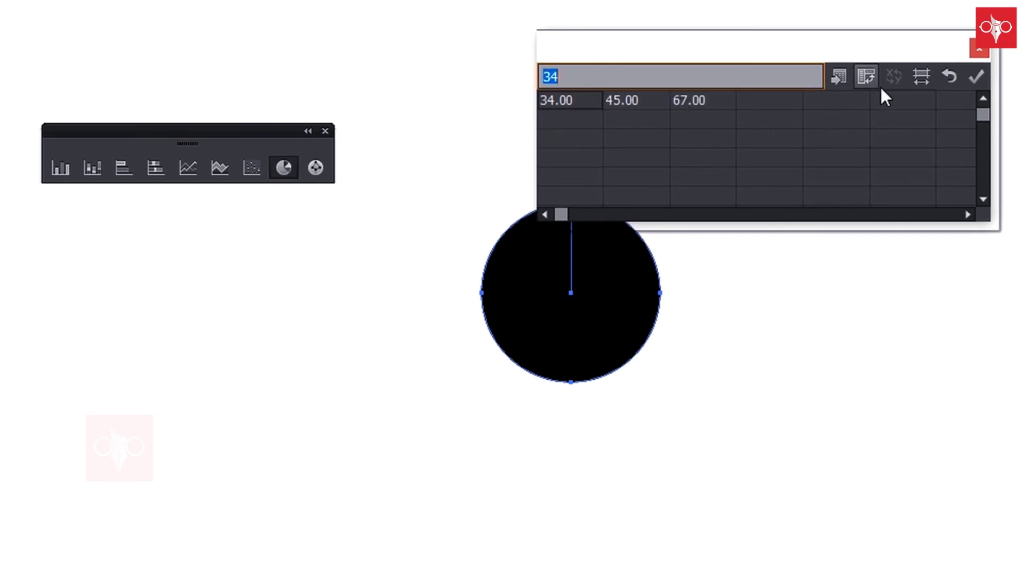
left_click(976, 77)
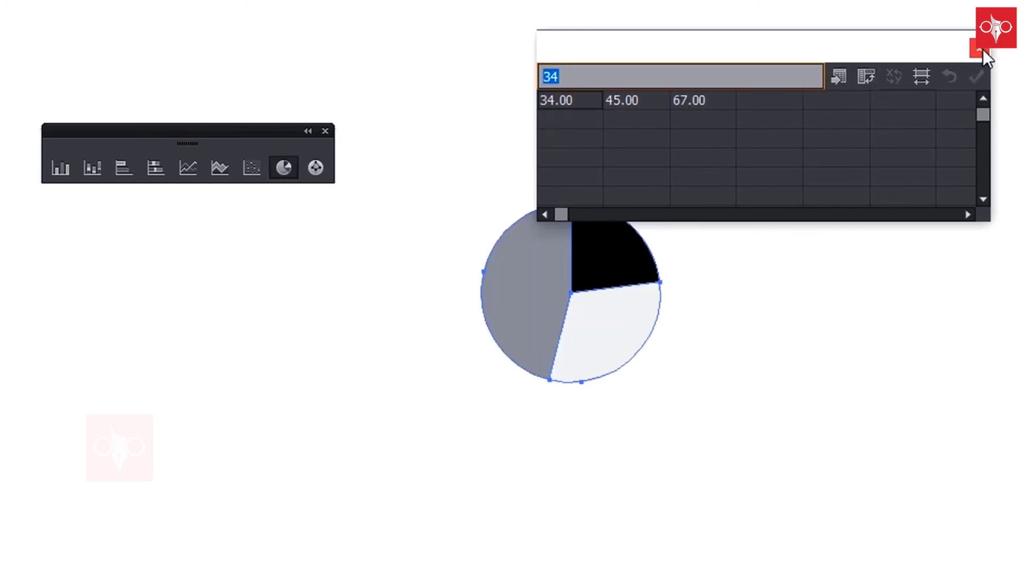
left_click(984, 50)
Step: Marquee-select the whole pie graph and delete it
left_click(550, 157)
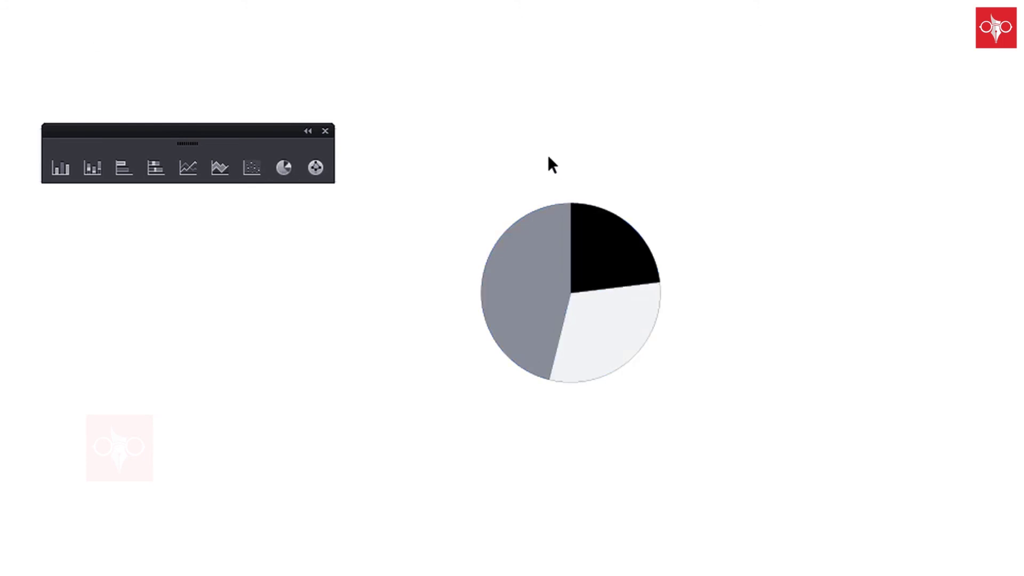
left_click(626, 336)
left_click_drag(469, 187, 643, 379)
key("Delete")
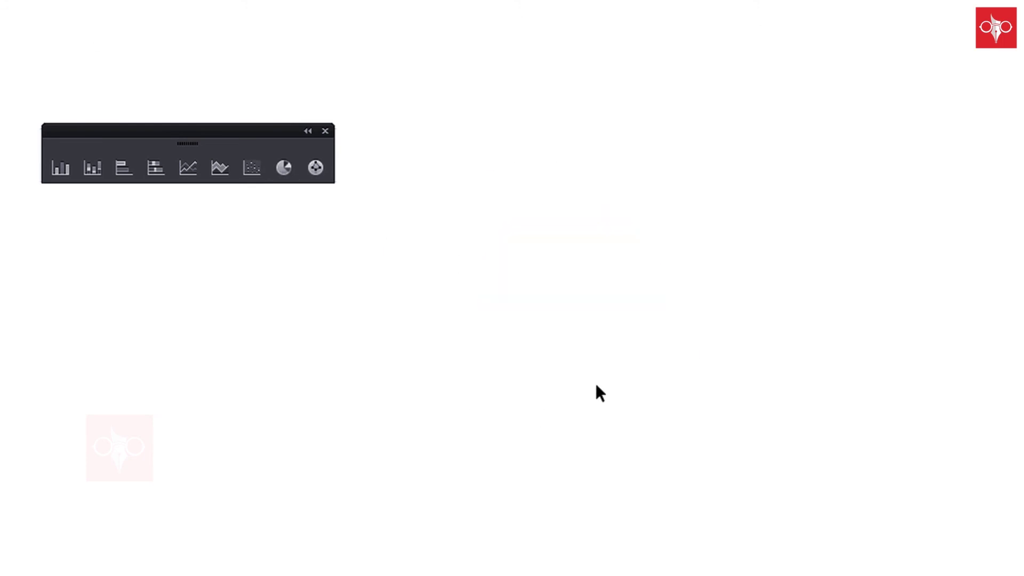
Step: Drag out a radar graph and enter the values 34, 56 and 67
left_click(316, 167)
left_click_drag(508, 246, 763, 488)
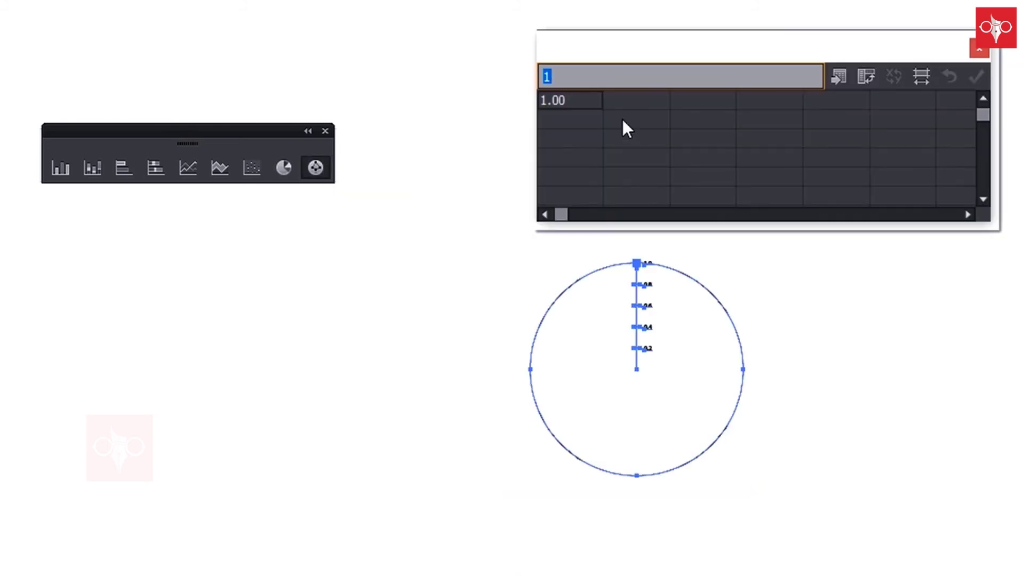
type("34")
key("Return")
type("56")
key("Return")
type("67")
Step: Apply the data as one column to draw a triangle on three axes, then zoom in
left_click(866, 77)
left_click(977, 76)
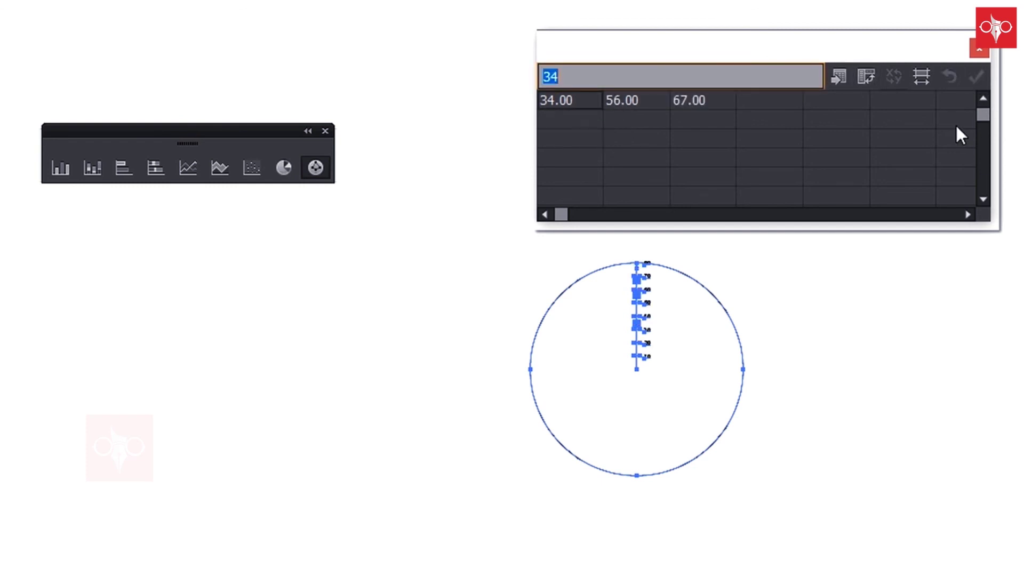
left_click(874, 76)
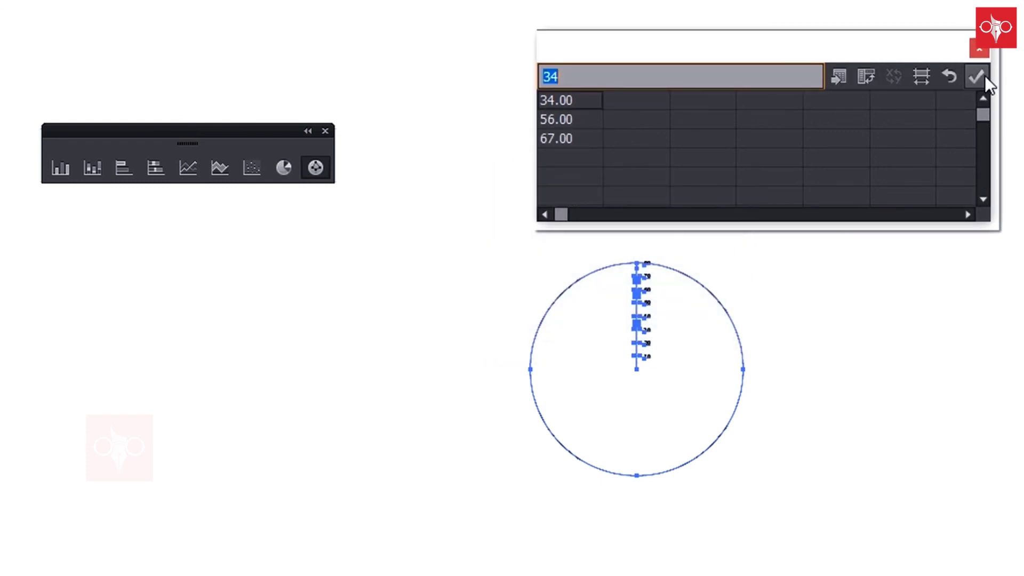
left_click(978, 77)
left_click(980, 49)
left_click(708, 158)
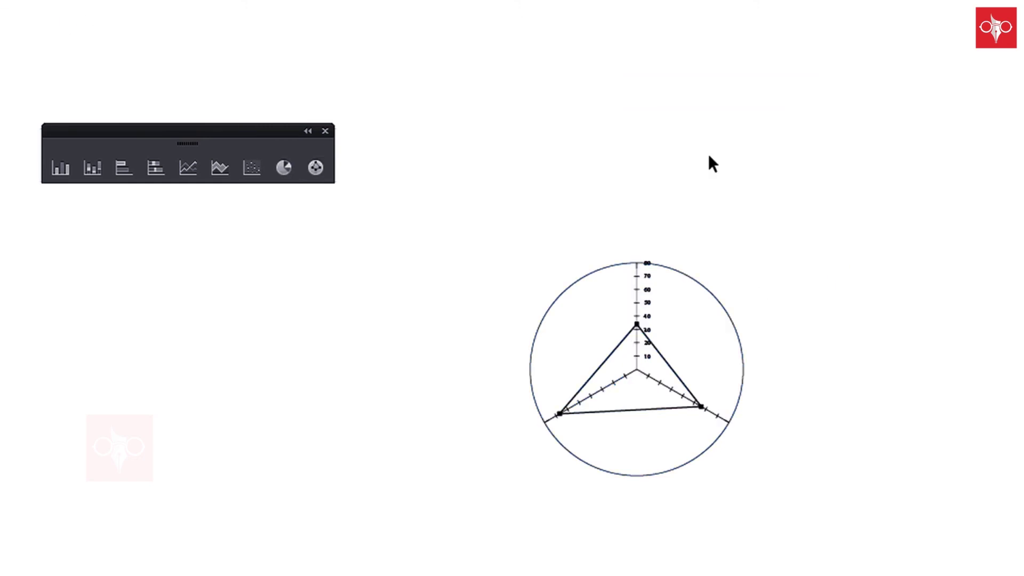
key("ctrl+plus")
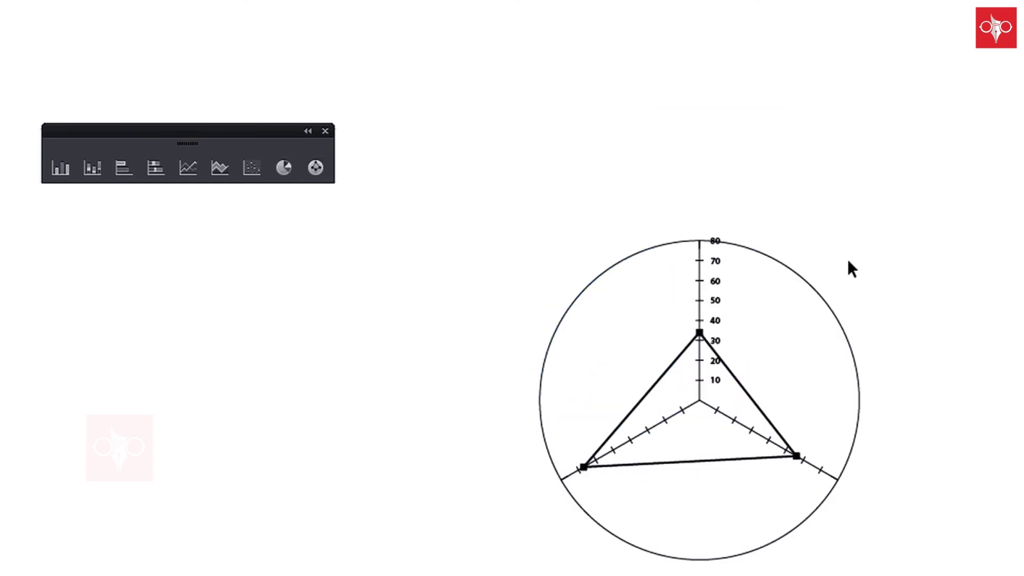
scroll(943, 313, "up", 3)
scroll(944, 313, "down", 6)
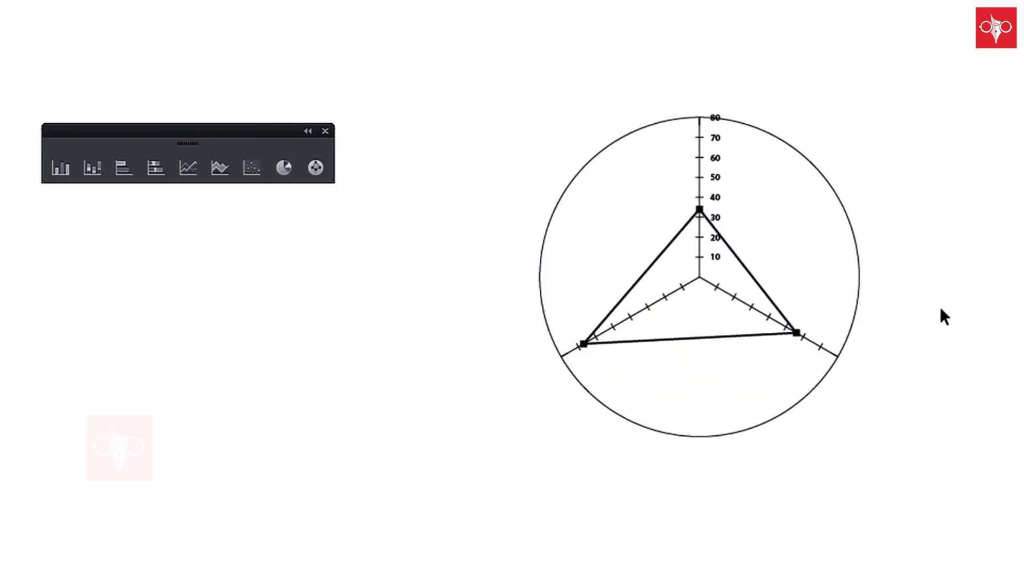